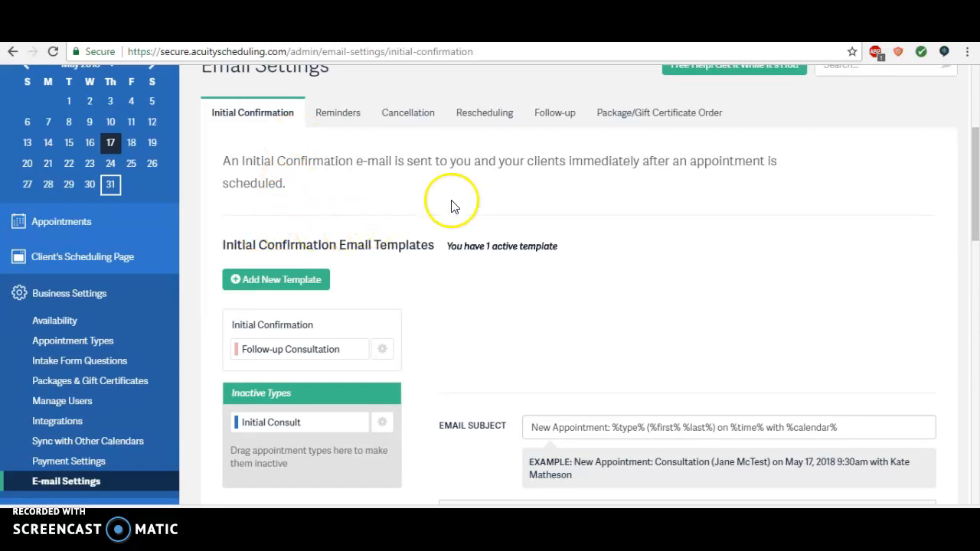
Step: Create and save a new initial confirmation email template for the Initial Consult appointment type
left_click_drag(976, 176, 976, 180)
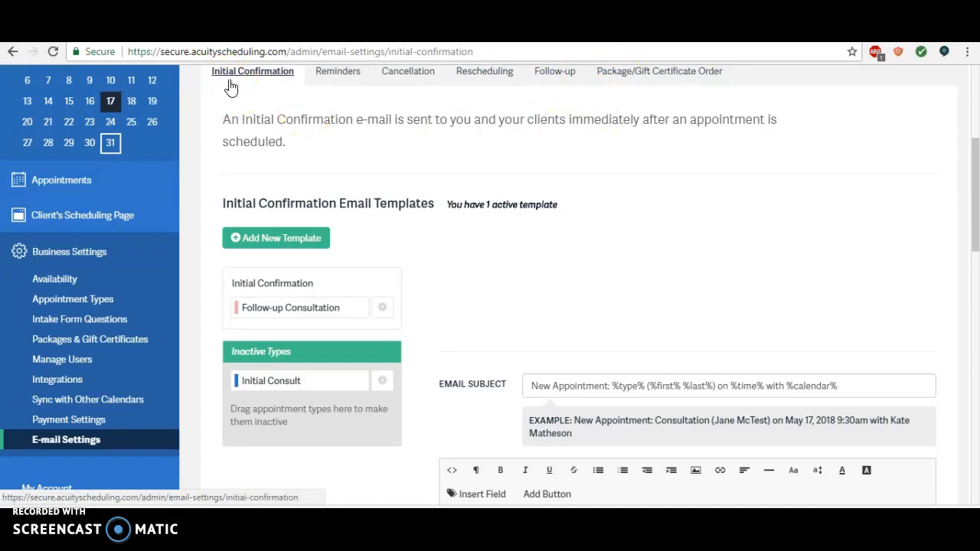
left_click(277, 240)
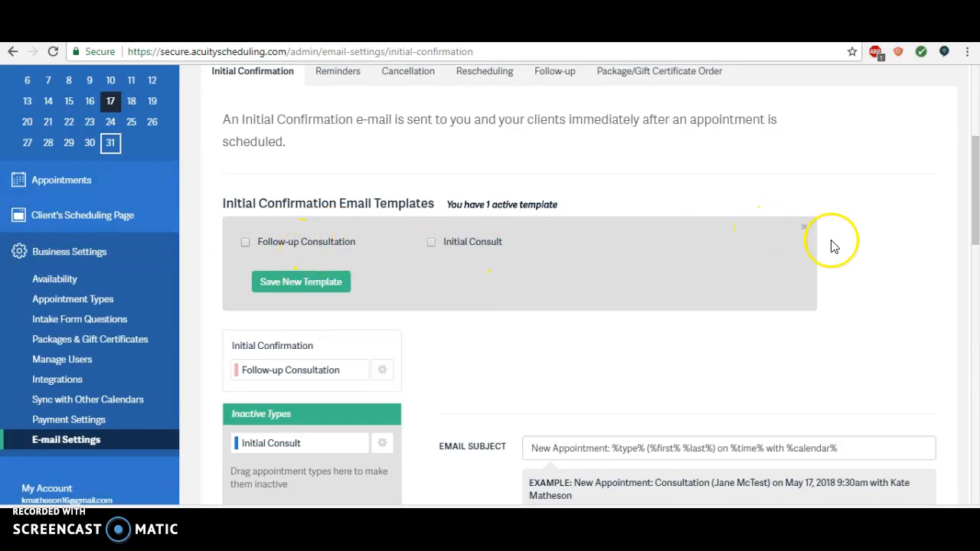
left_click(431, 243)
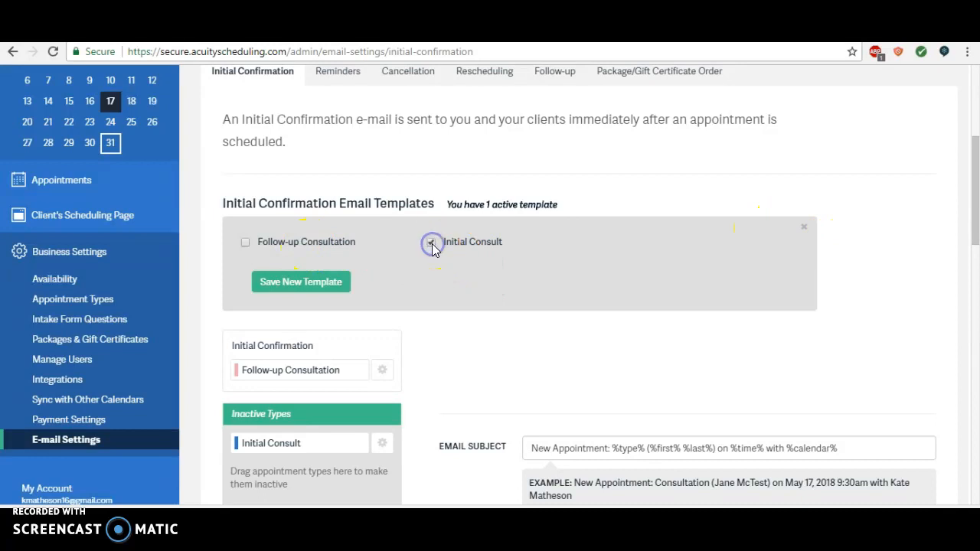
left_click(303, 283)
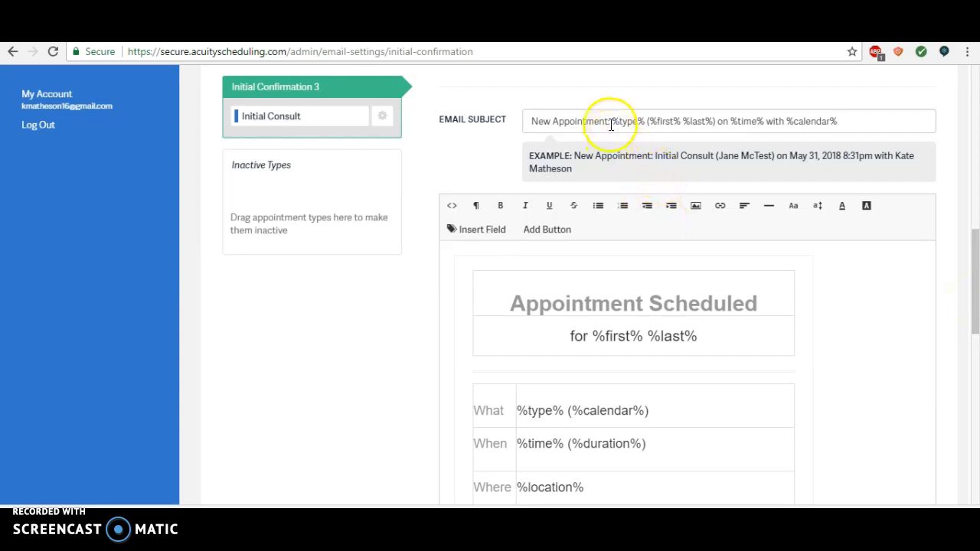
left_click_drag(612, 123, 642, 123)
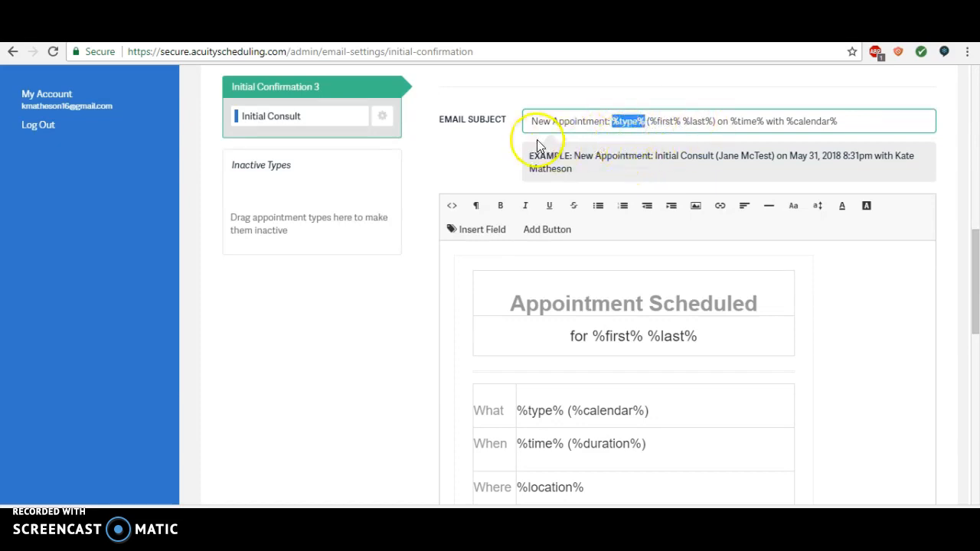
left_click(490, 167)
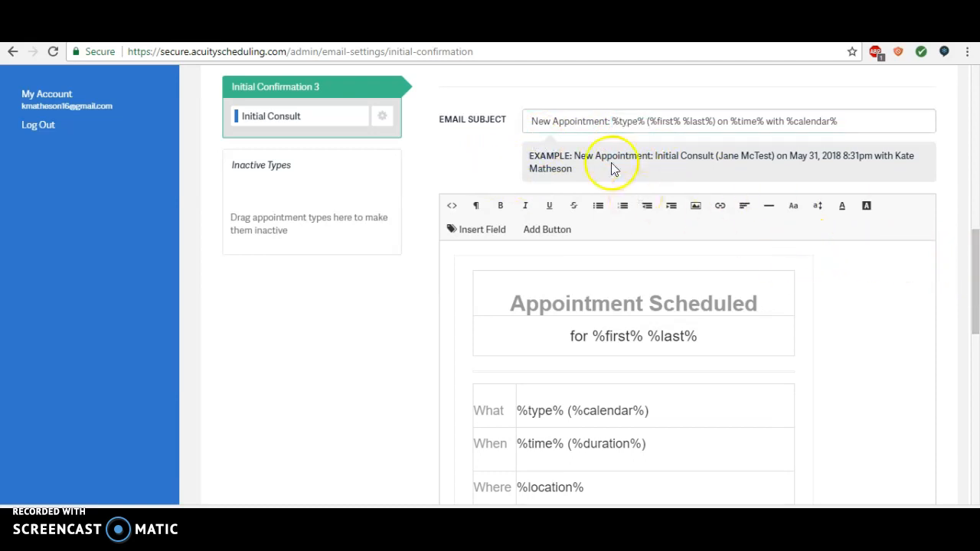
left_click_drag(654, 156, 716, 159)
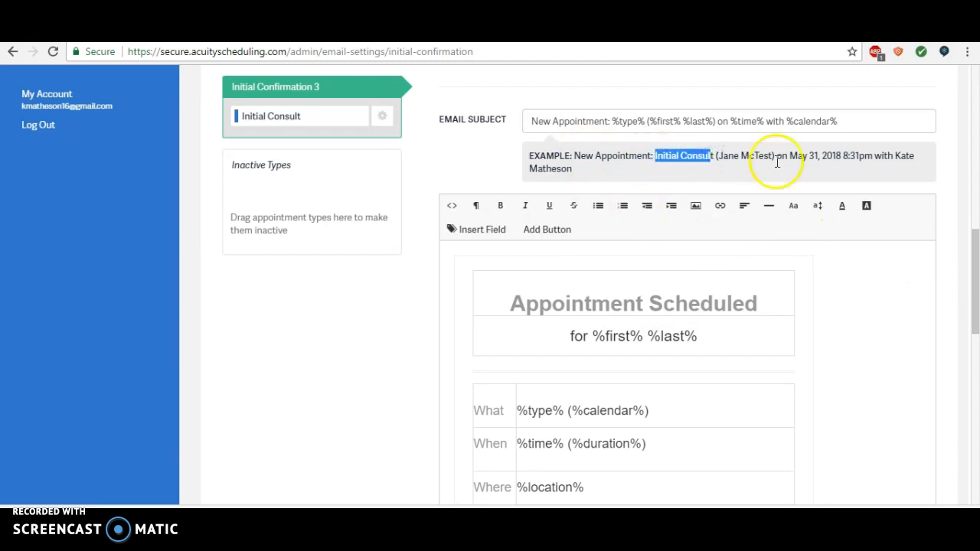
left_click(889, 165)
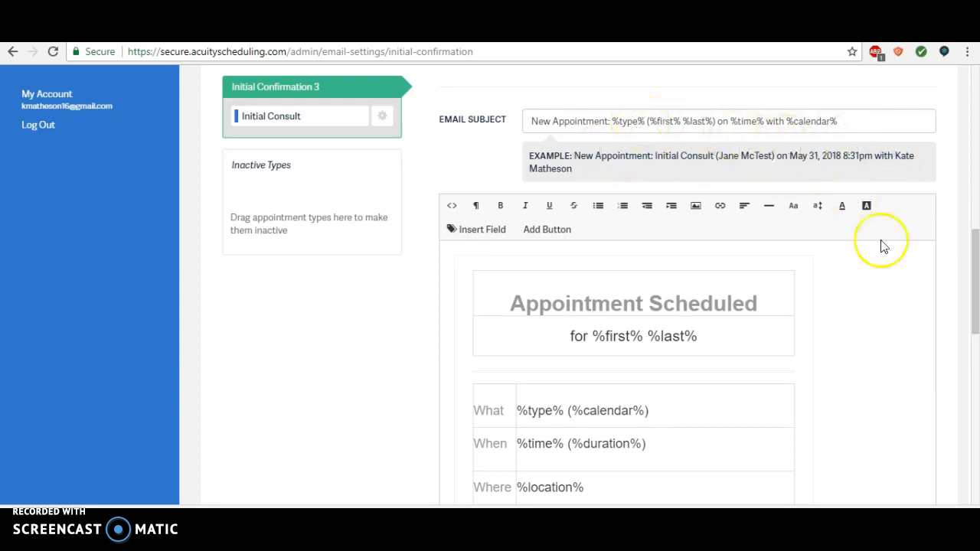
Step: Add a new line below %location% in the Where row of the email body
left_click_drag(972, 255, 976, 273)
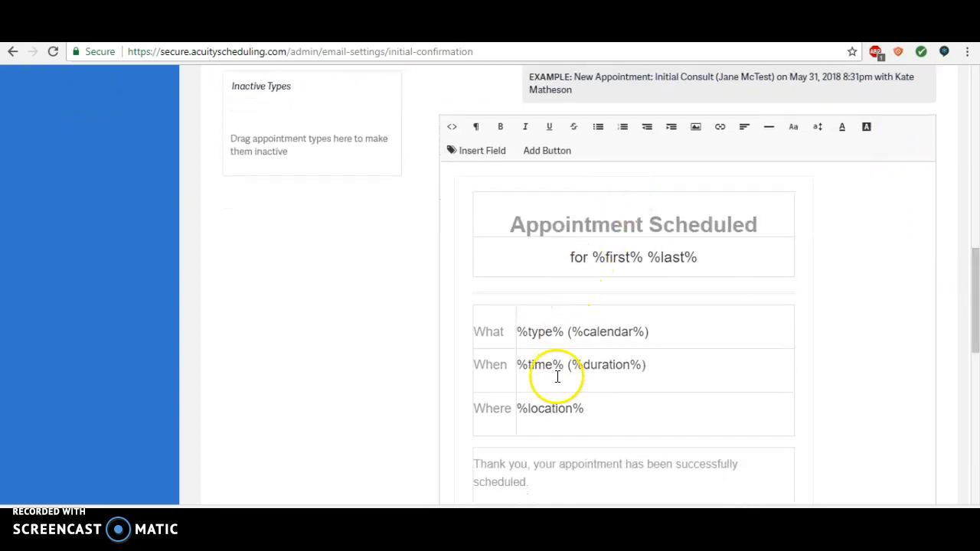
left_click_drag(975, 299, 976, 327)
left_click(590, 332)
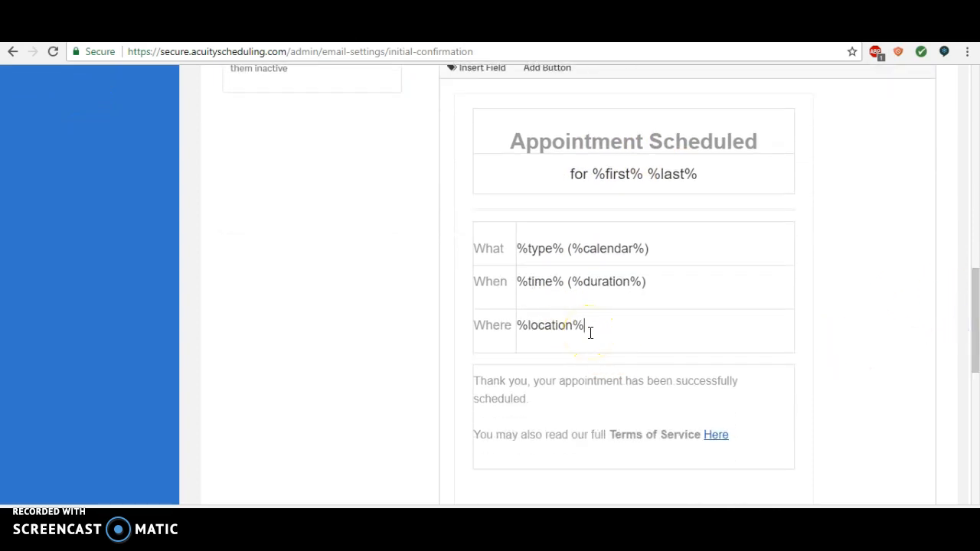
key("Return")
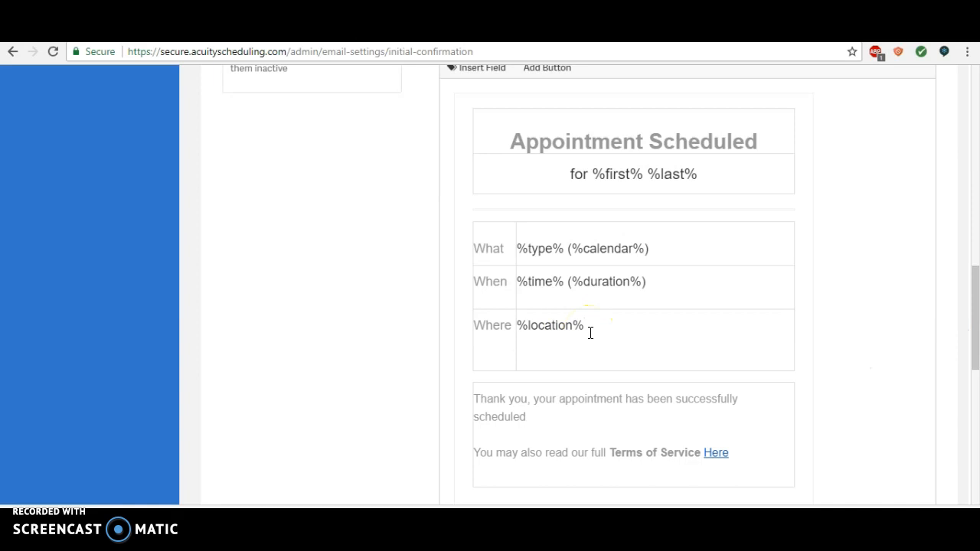
Step: Switch to the practitioner templates document in Word and copy the Parking and Transit paragraphs under LOCATION INFORMATION
mouse_move(382, 547)
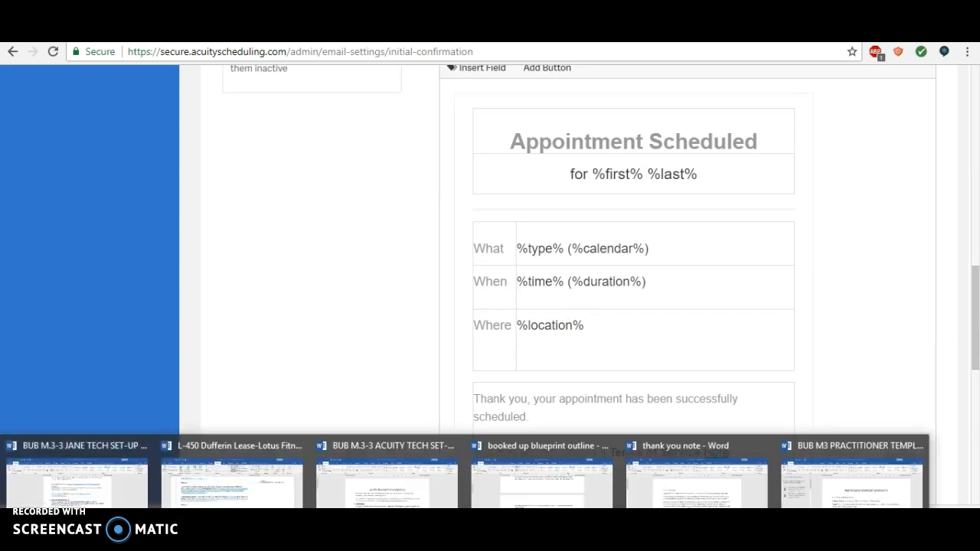
left_click(811, 496)
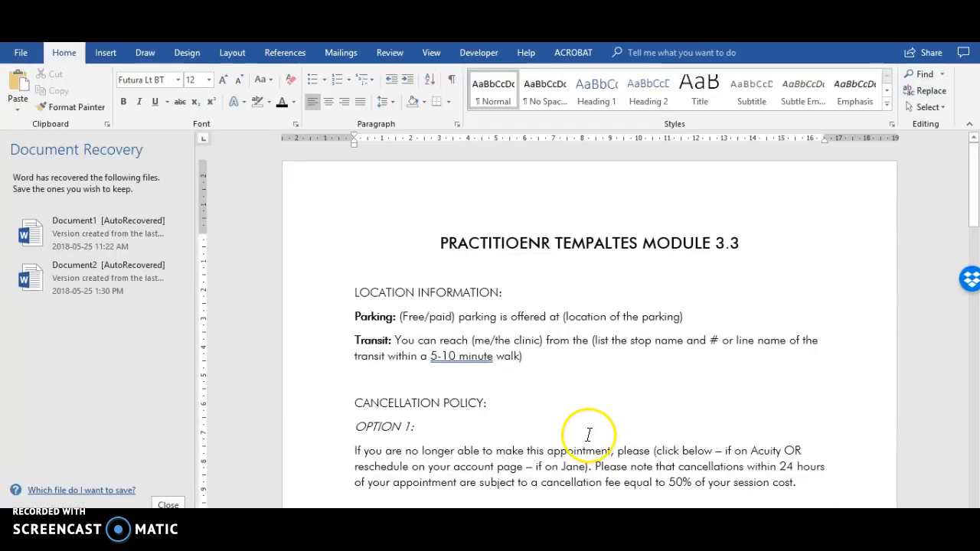
left_click_drag(571, 356, 352, 320)
left_click(352, 320)
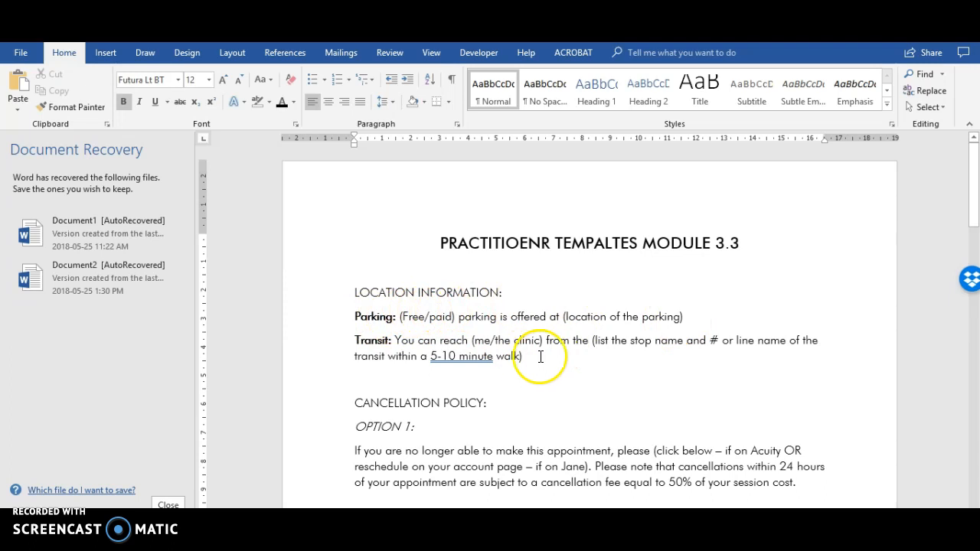
left_click_drag(527, 357, 357, 316)
key("ctrl+c")
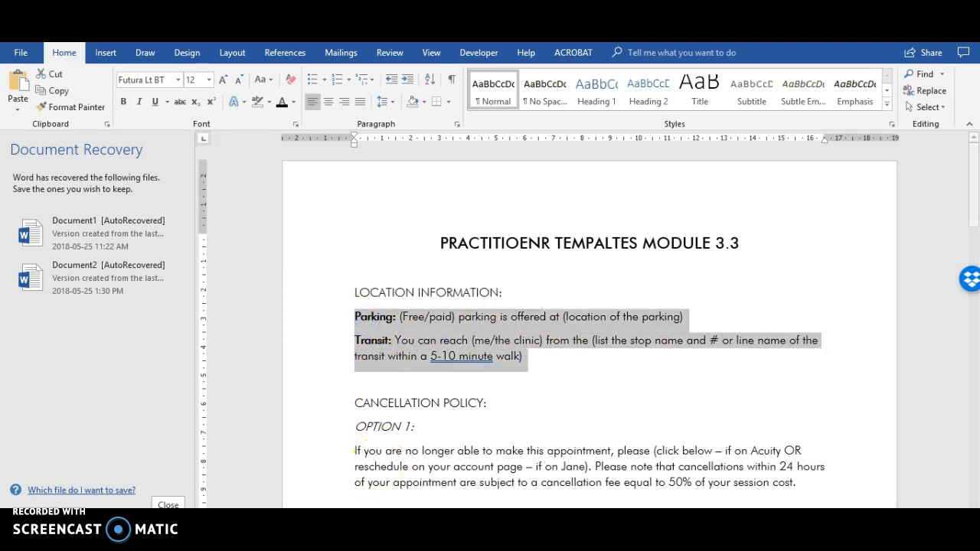
Step: Return to the Acuity email template in the browser and paste the parking and transit text below %location%, separated by a blank line
mouse_move(511, 548)
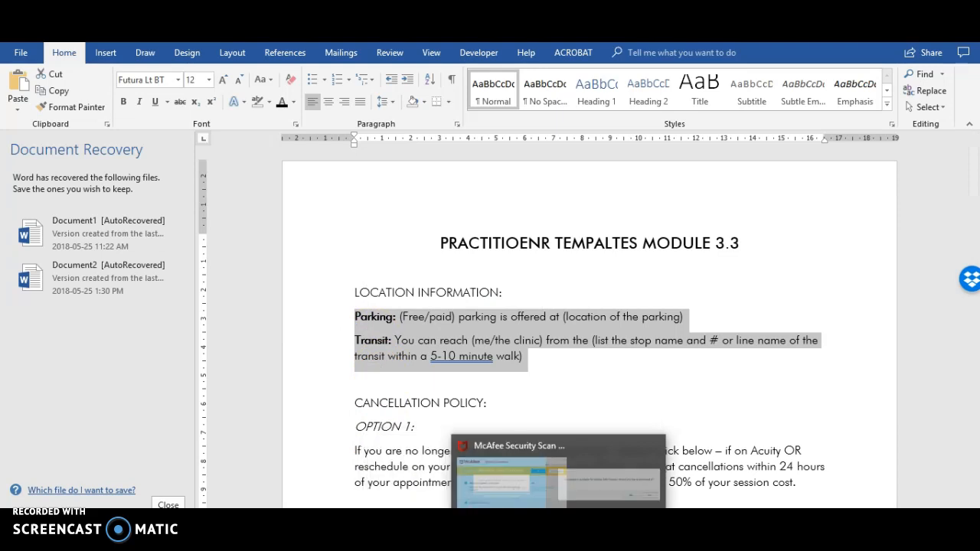
mouse_move(375, 547)
left_click(329, 521)
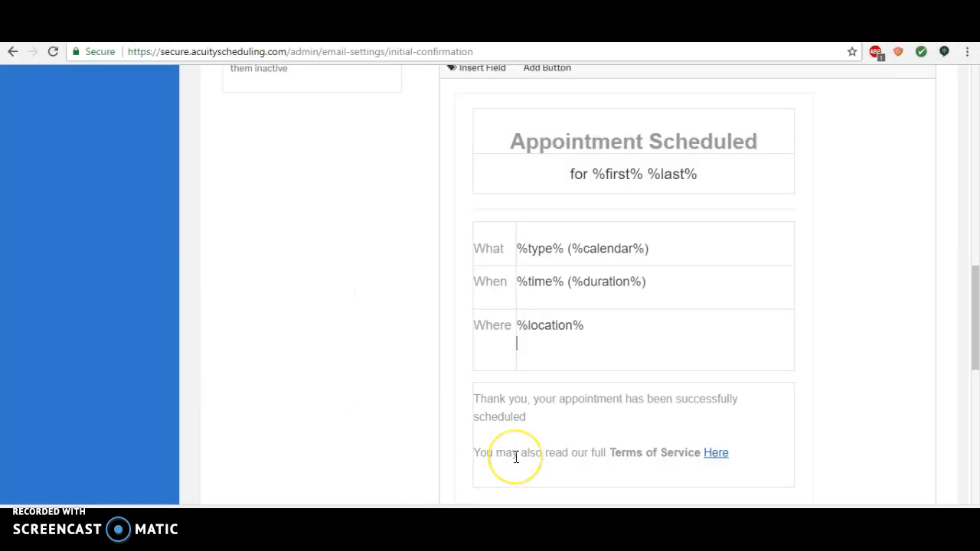
key("Return")
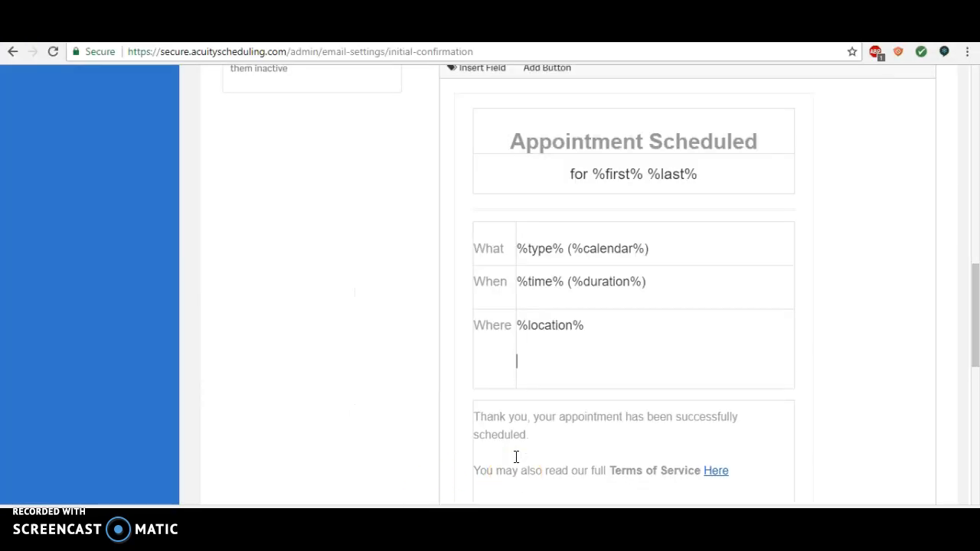
key("ctrl+v")
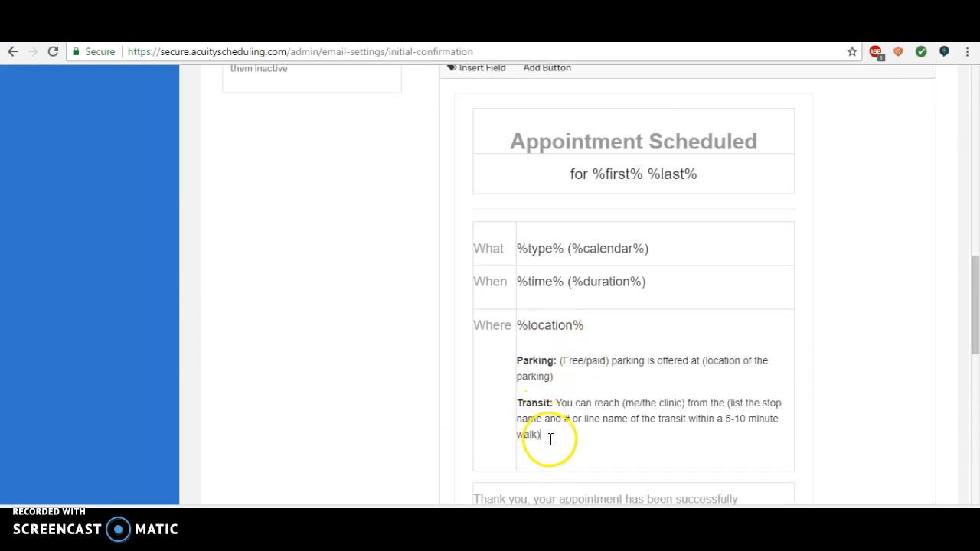
left_click_drag(975, 347, 969, 299)
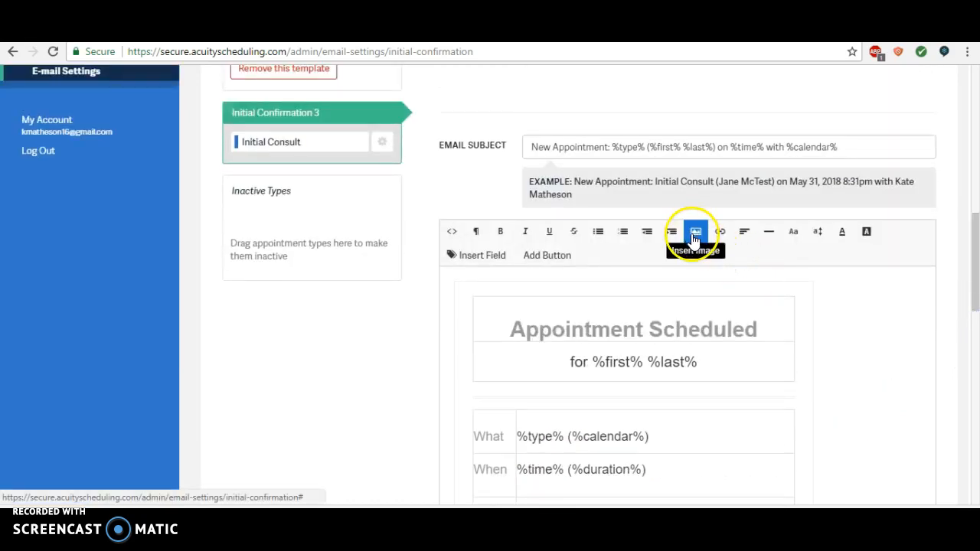
left_click_drag(972, 278, 969, 344)
left_click(543, 378)
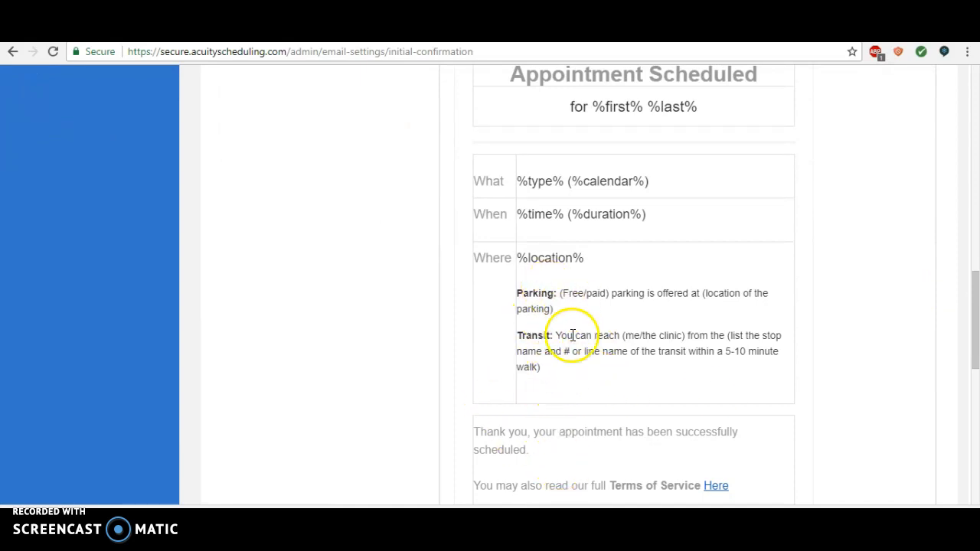
Step: Insert an empty paragraph between the appointment thank-you sentence and the Terms of Service line
left_click_drag(971, 282, 975, 302)
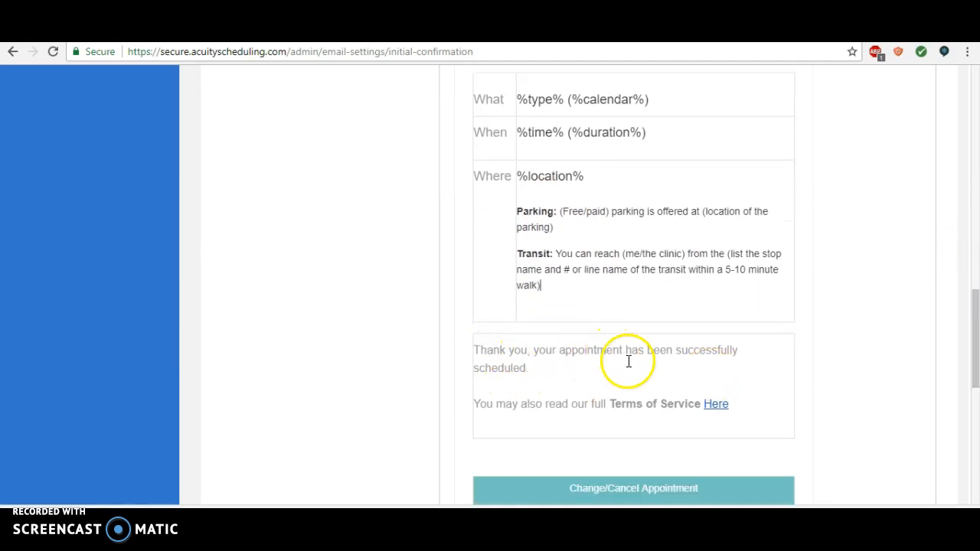
left_click(546, 367)
key("Return")
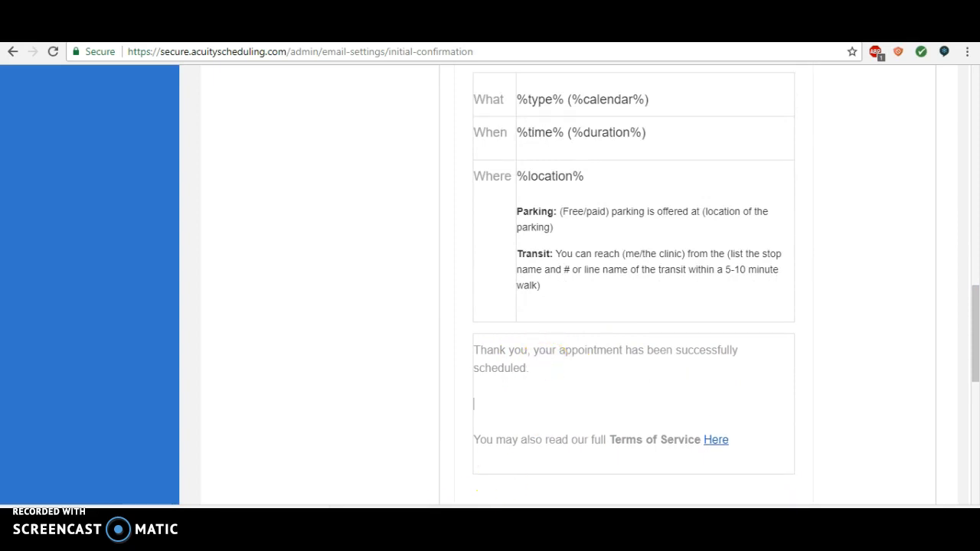
Step: Switch to the practitioner templates document in Word and copy the OPTION 1 cancellation policy paragraph
mouse_move(413, 547)
left_click(849, 479)
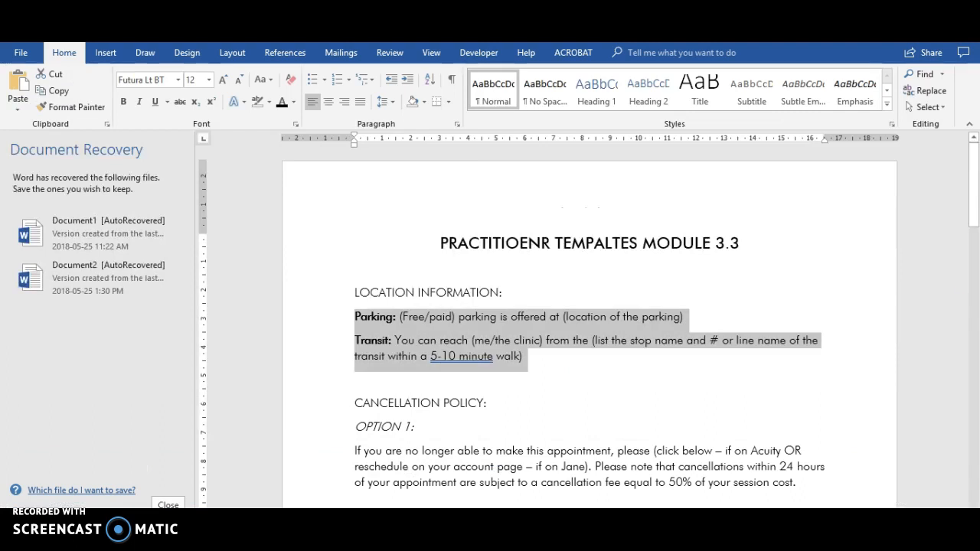
left_click_drag(975, 191, 973, 225)
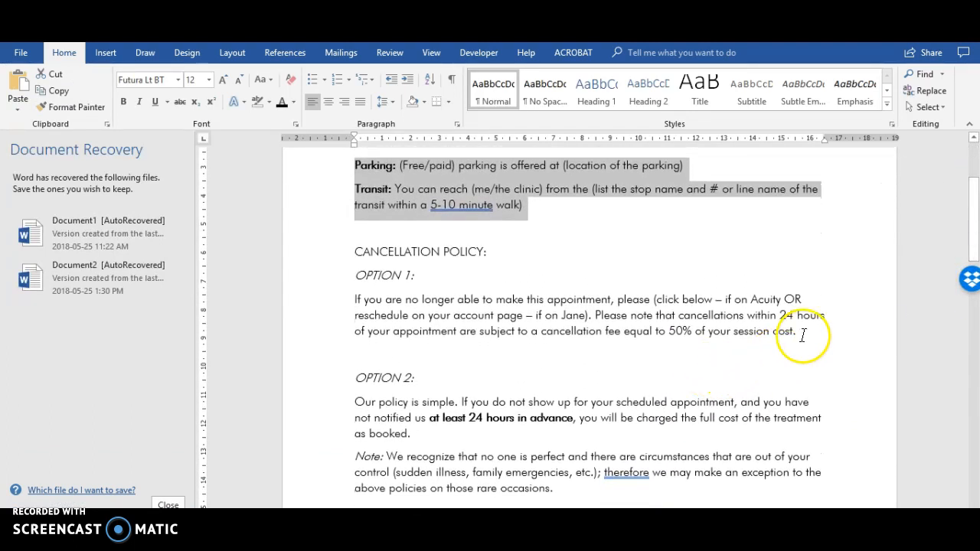
left_click_drag(800, 333, 356, 303)
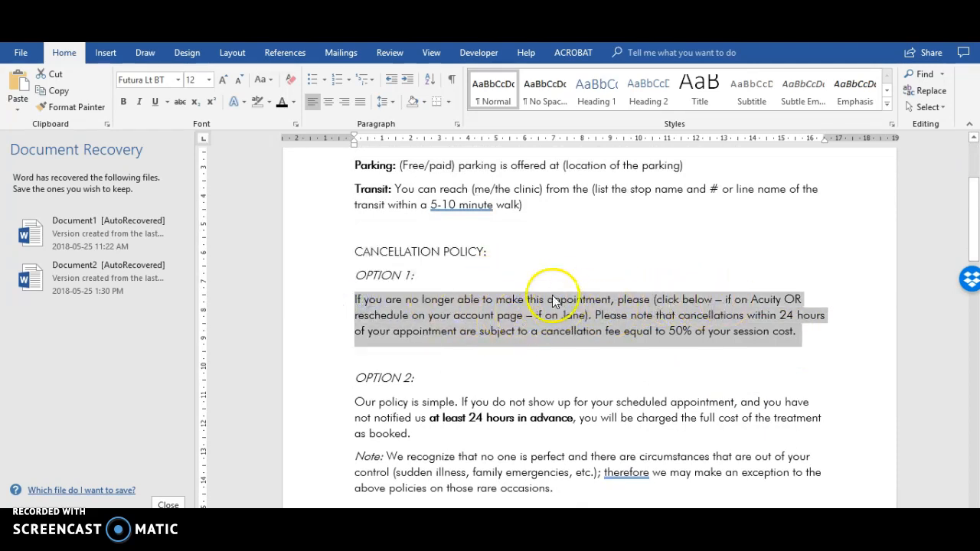
left_click_drag(806, 342, 361, 302)
key("ctrl+c")
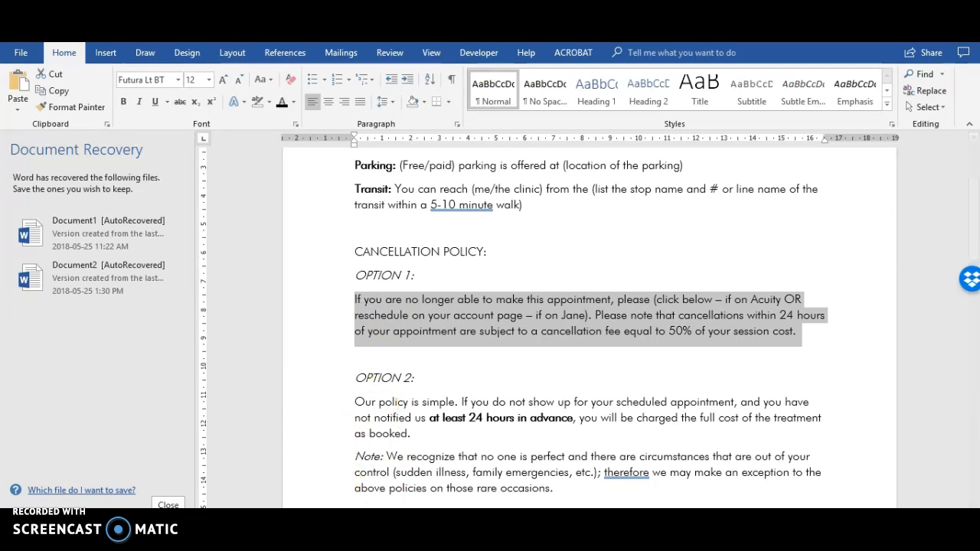
Step: Back in the Acuity email template, paste the cancellation paragraph into the empty line and prefix it with "Cancellation Policy: "
mouse_move(370, 547)
left_click(420, 471)
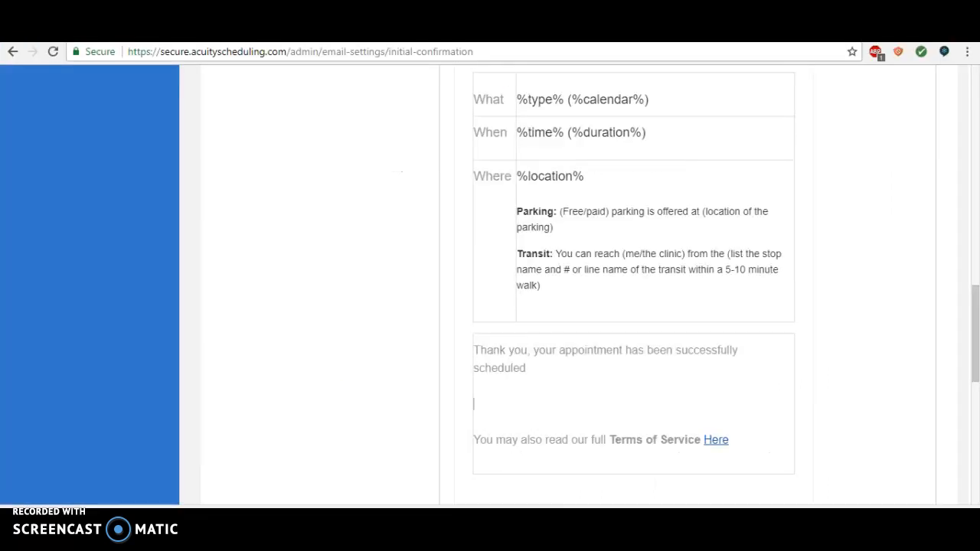
key("ctrl+v")
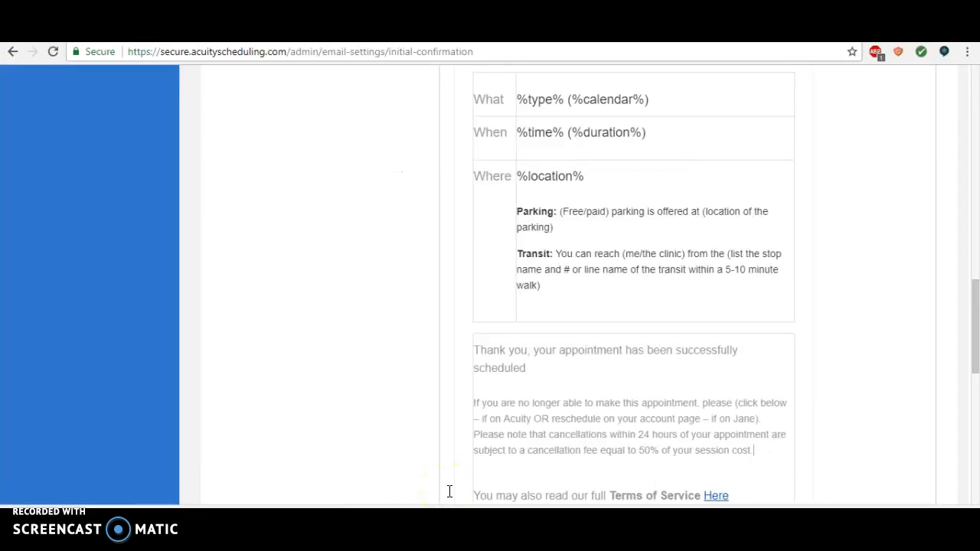
left_click(475, 404)
type("Cancellation P")
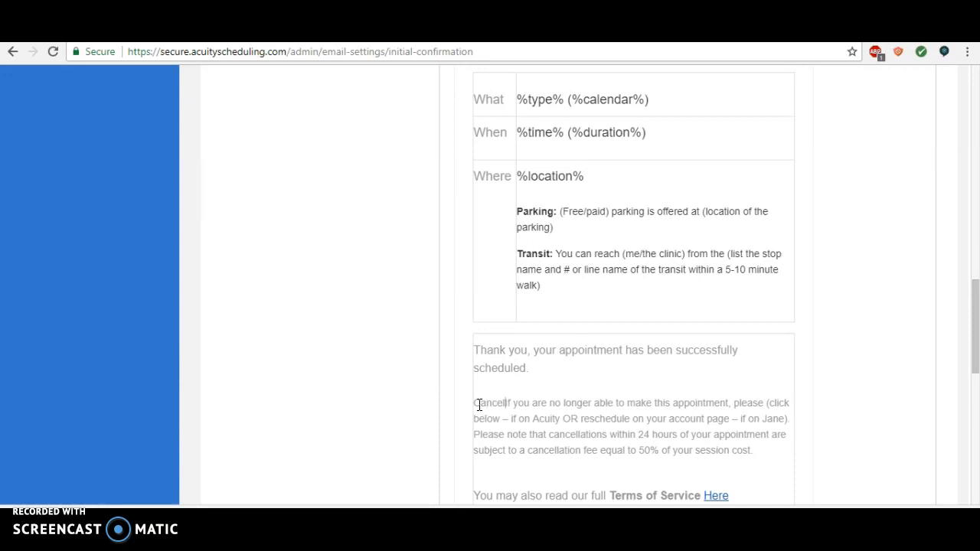
type("olicy:")
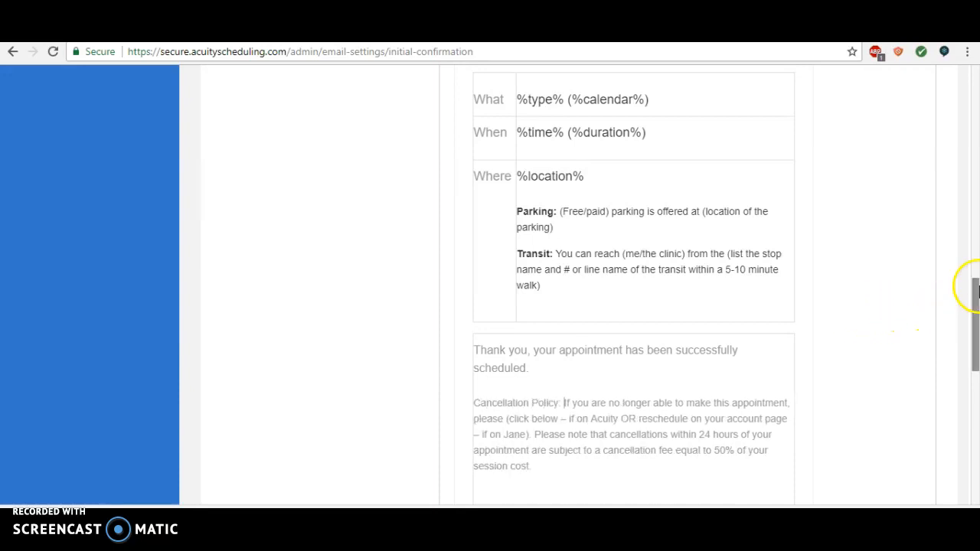
Step: Remove the extra blank line above the Terms of Service sentence
left_click_drag(973, 291, 974, 305)
left_click(474, 446)
key("BackSpace")
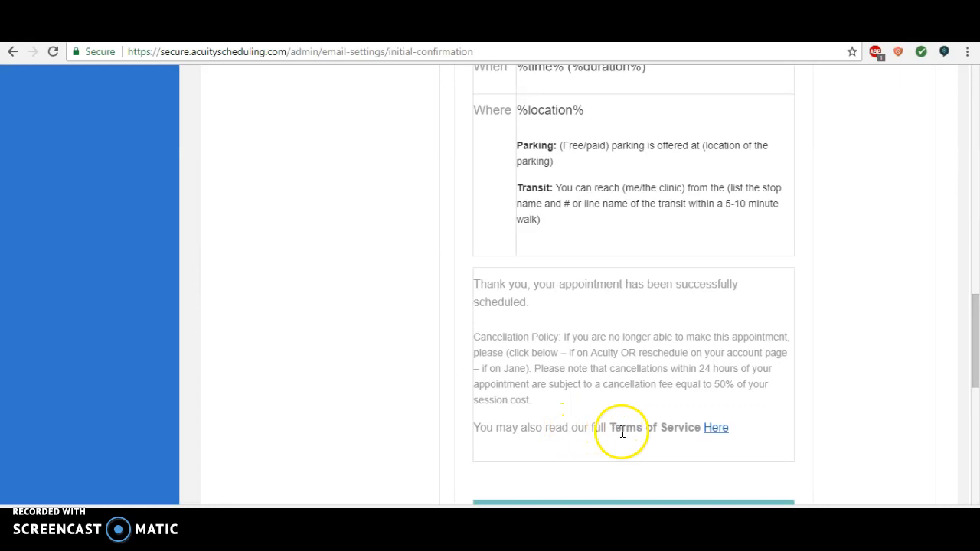
Step: Check the link editing options for the word "Here" in the Terms of Service line, leaving the link as it is
left_click(704, 428)
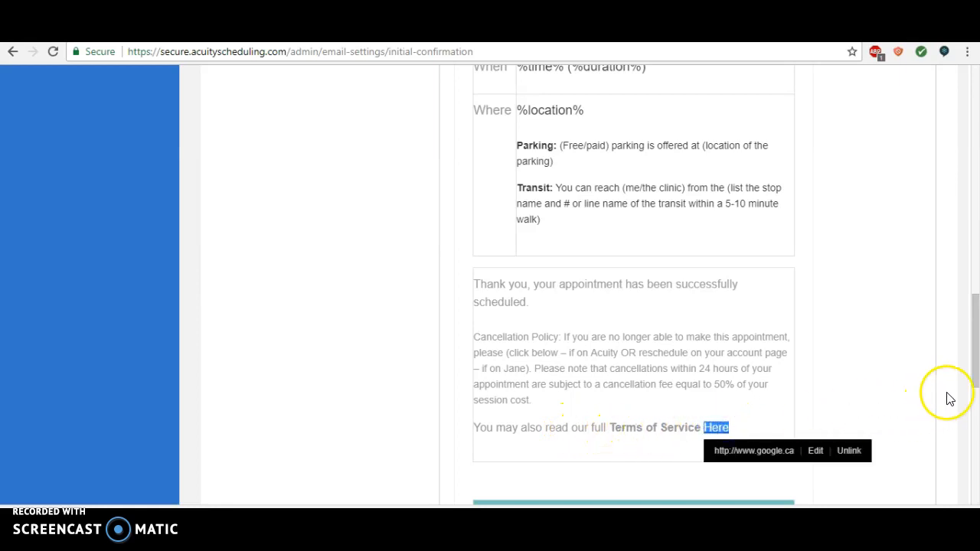
left_click_drag(973, 371, 954, 304)
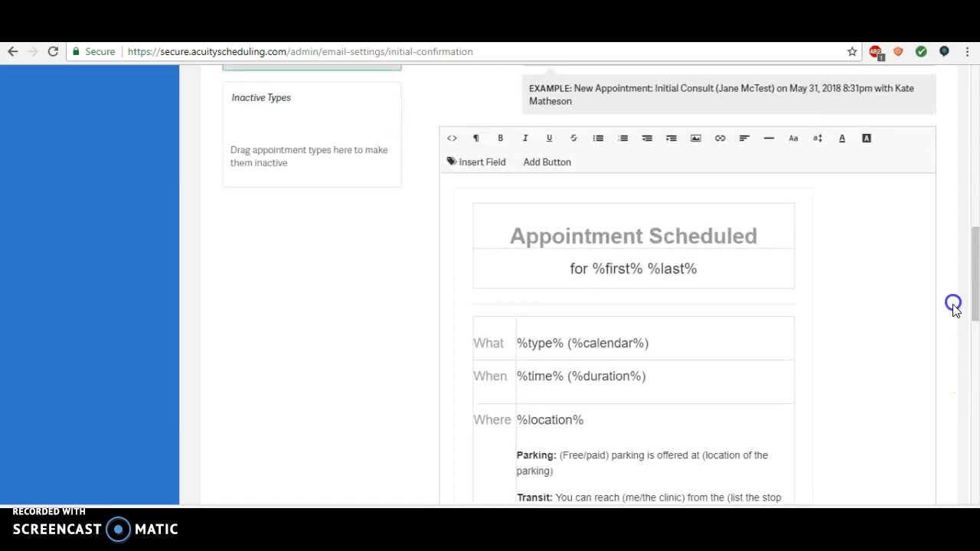
left_click(719, 143)
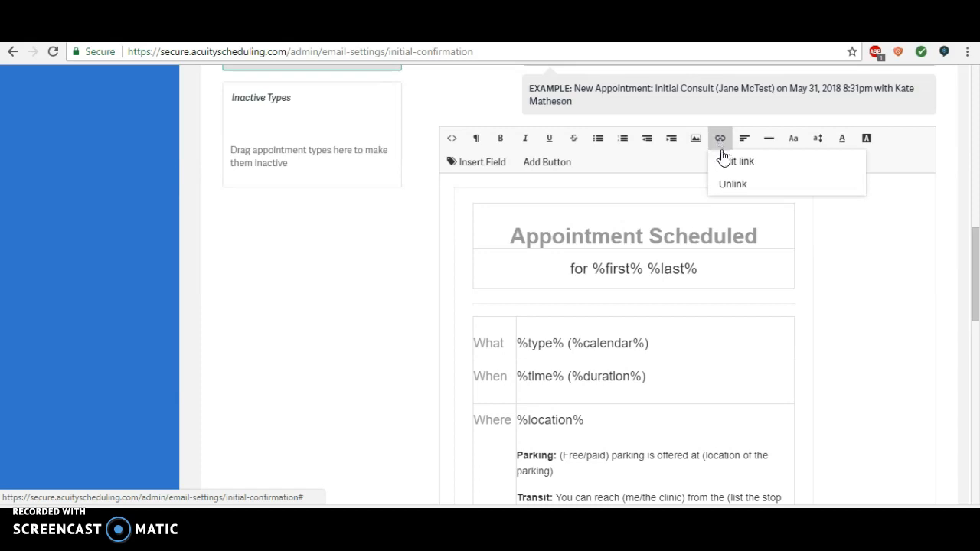
left_click(723, 164)
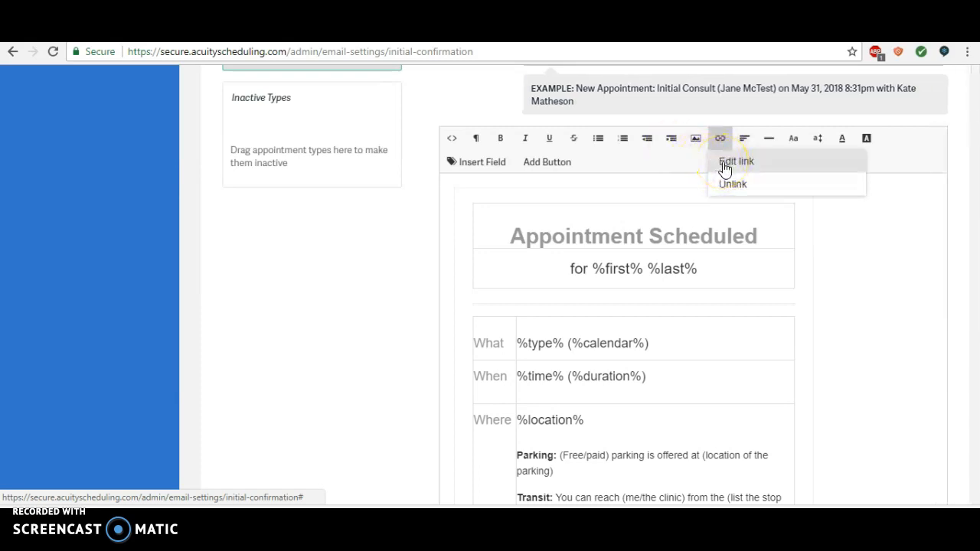
left_click(868, 258)
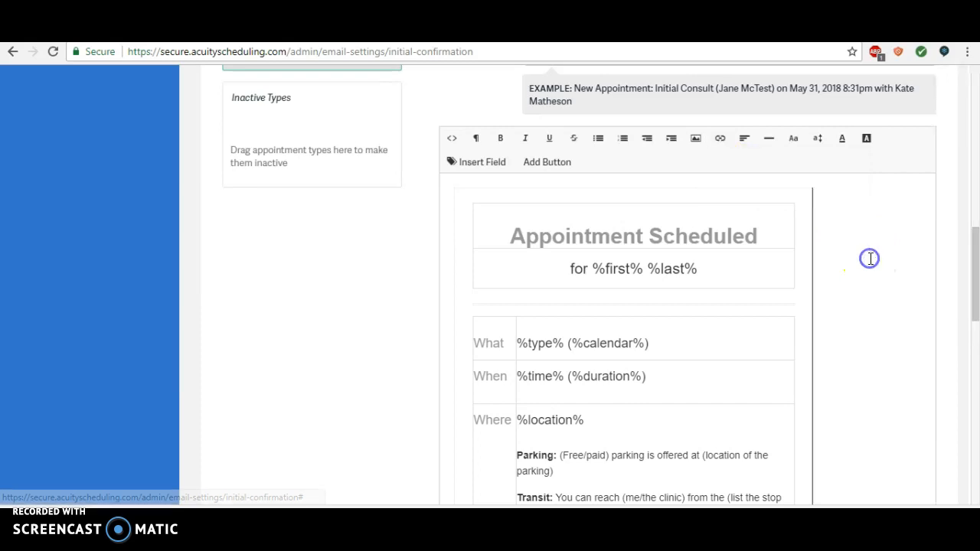
Step: Add a paragraph below the Terms of Service line reading "Payment methods accepted: cash, cheque, VISA, Mastercard, Interac Debit"
left_click_drag(971, 253, 976, 324)
left_click(746, 414)
key("Return")
key("Return")
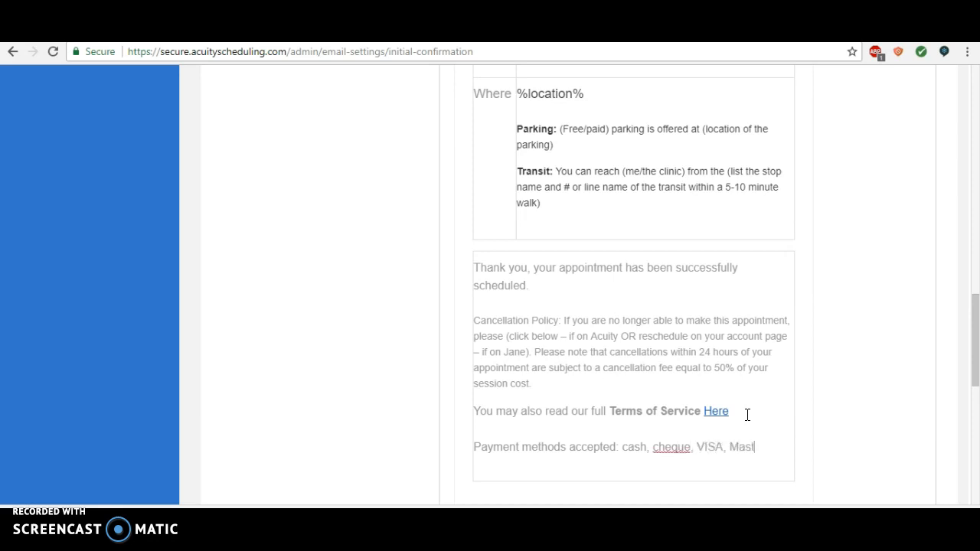
type("Ine")
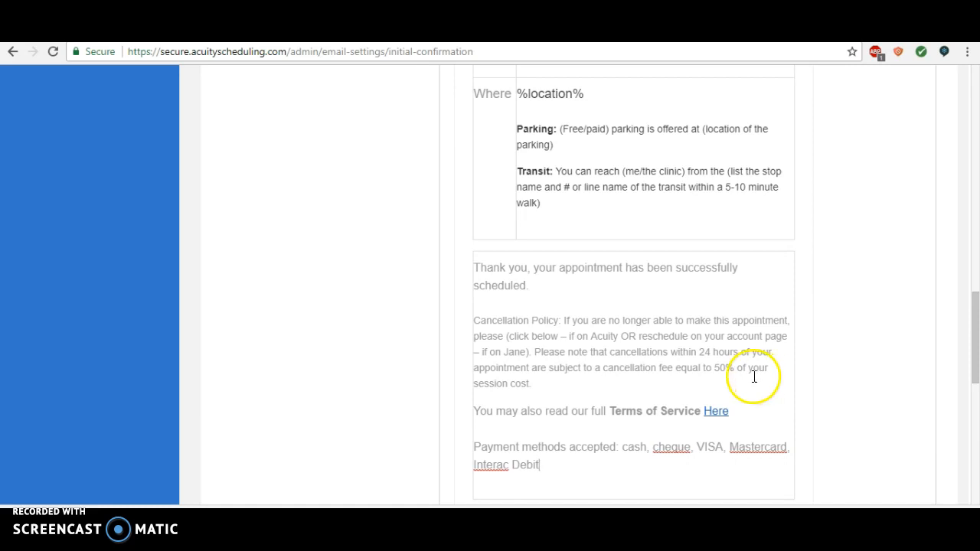
Step: Save the customised initial confirmation email template
left_click_drag(977, 367, 977, 398)
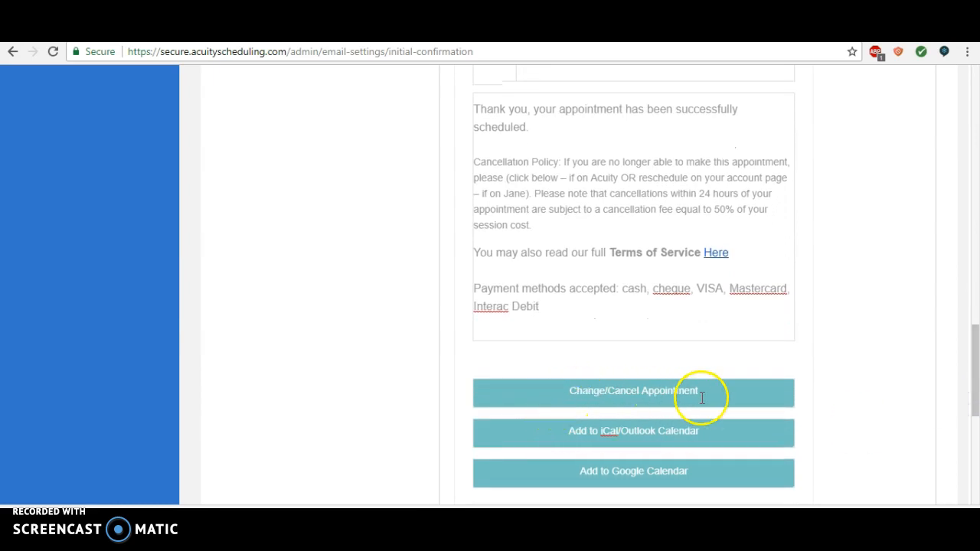
left_click_drag(974, 382, 972, 425)
left_click(483, 413)
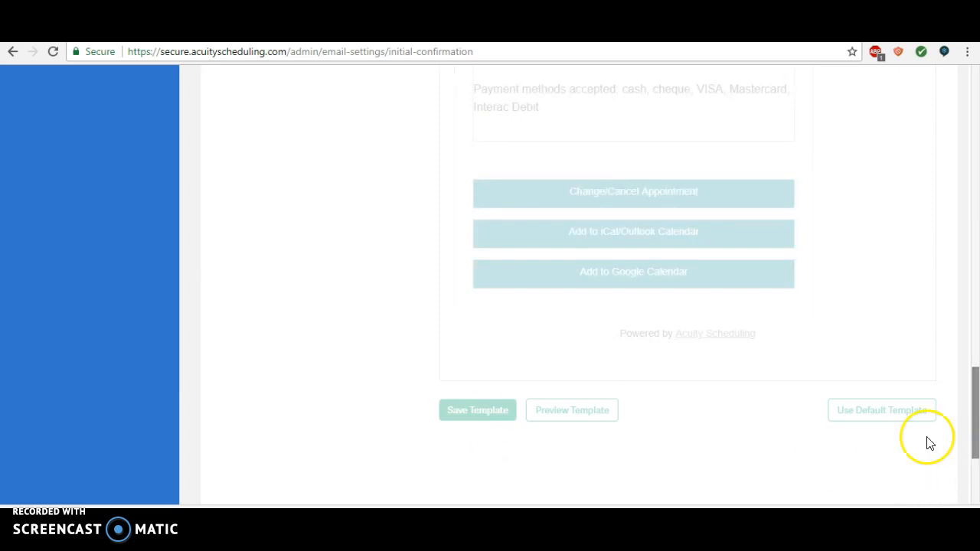
Step: Review the list of initial confirmation templates with their assigned appointment types and the saved email's body text
left_click_drag(966, 426, 931, 164)
left_click(297, 348)
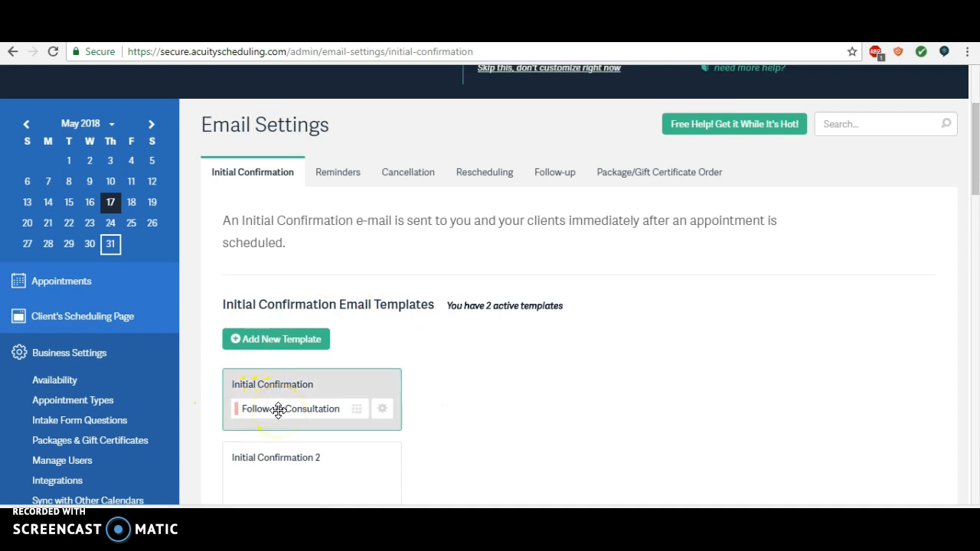
left_click_drag(973, 149, 975, 356)
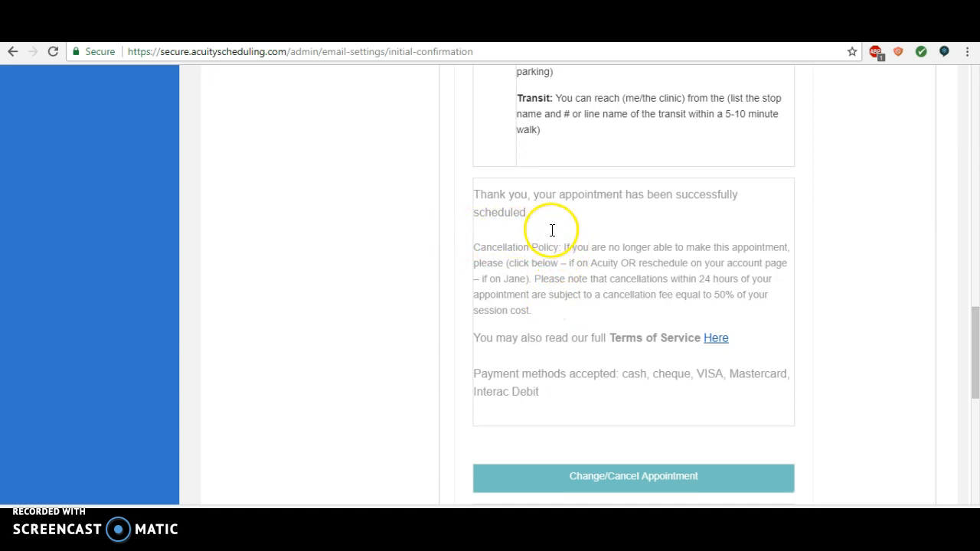
left_click_drag(974, 382, 931, 175)
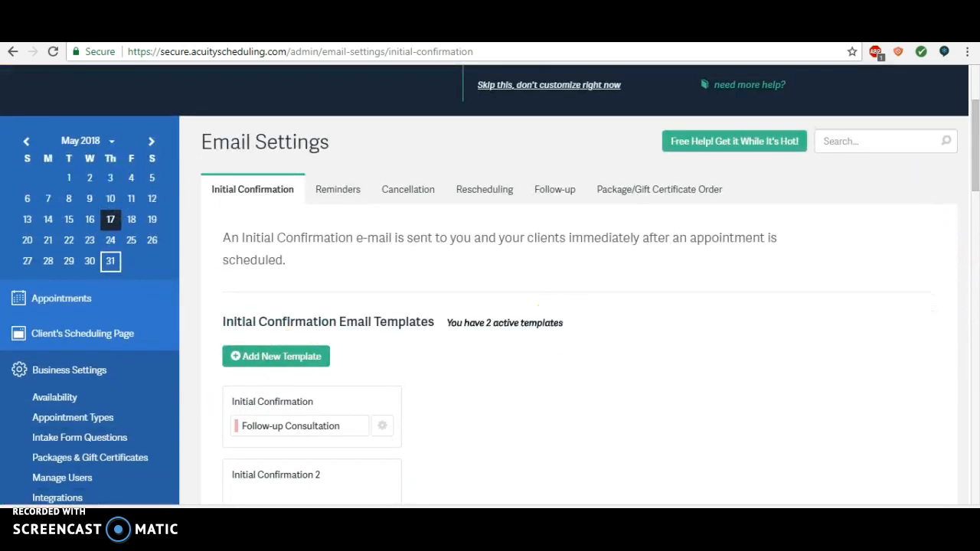